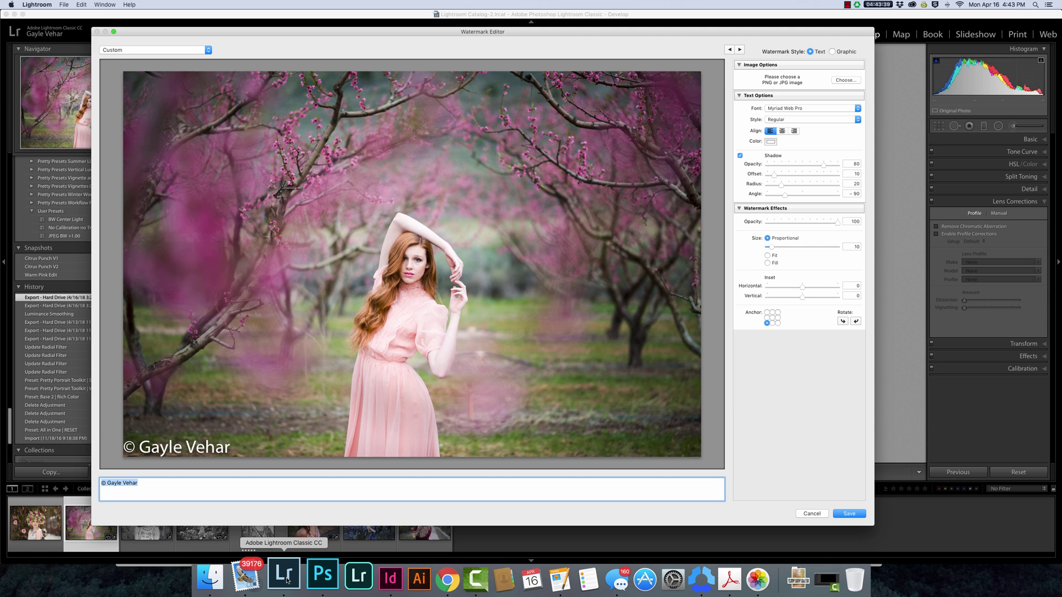
- Look over Lightroom's watermark editing menu, then bring Photoshop's open logo PSD to the front
click(34, 5)
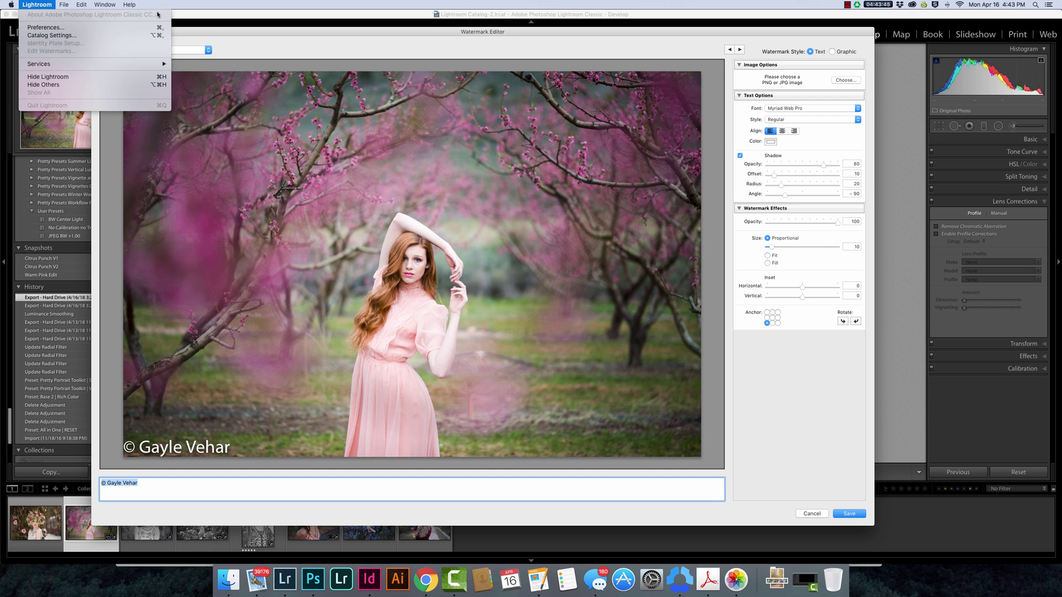
click(206, 34)
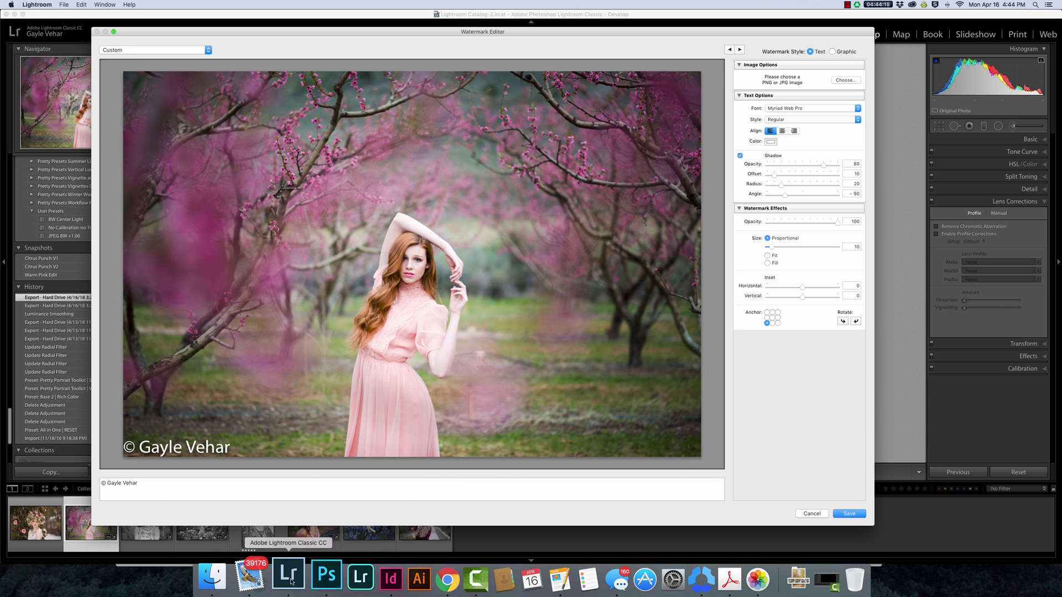
click(318, 579)
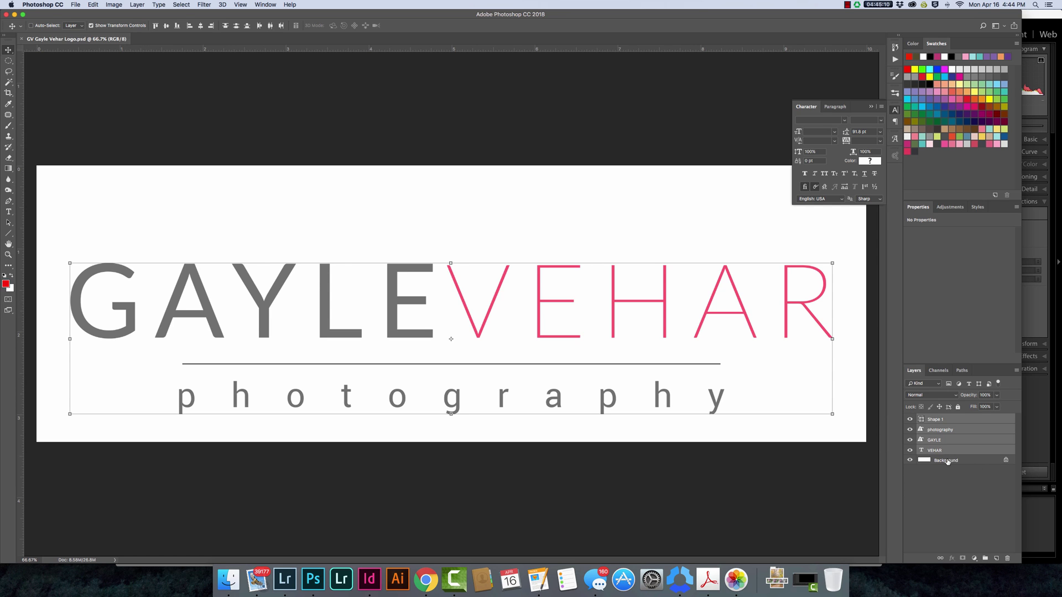
- Convert the white Background layer into Layer 0 and delete it
double_click(946, 461)
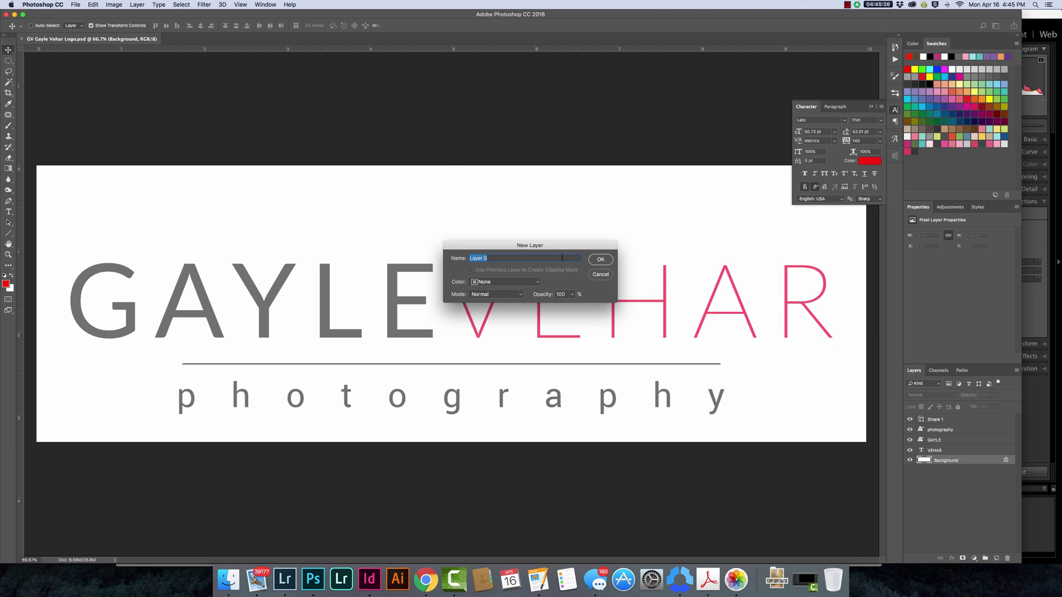
click(601, 262)
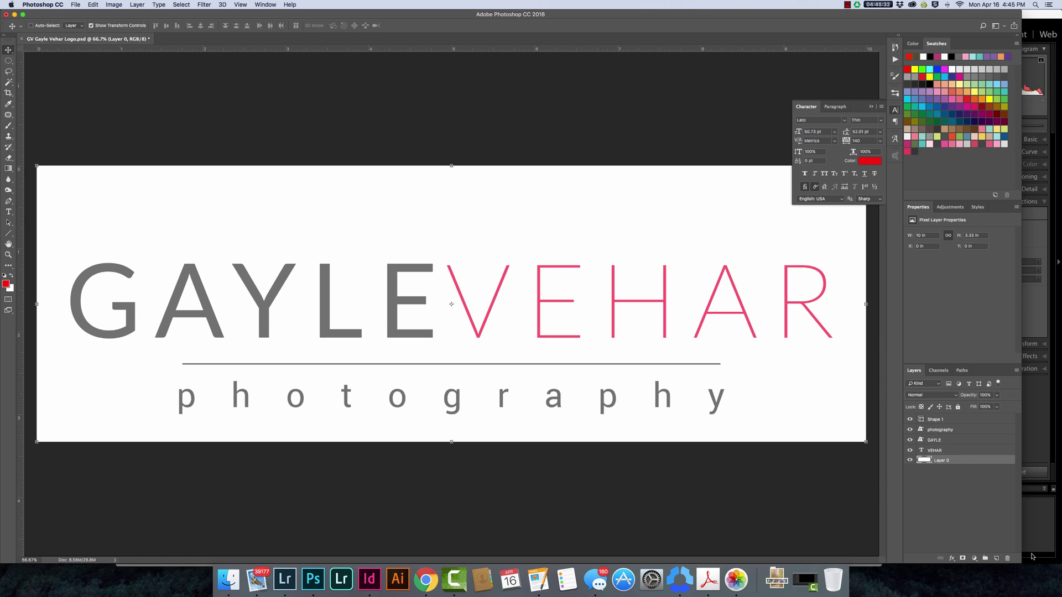
click(1007, 558)
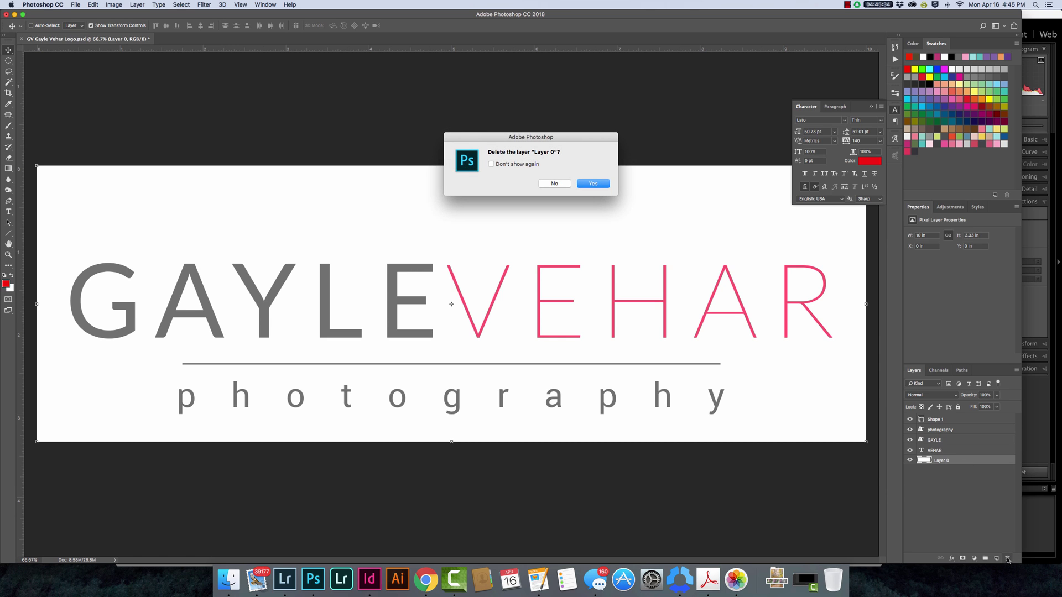
click(593, 185)
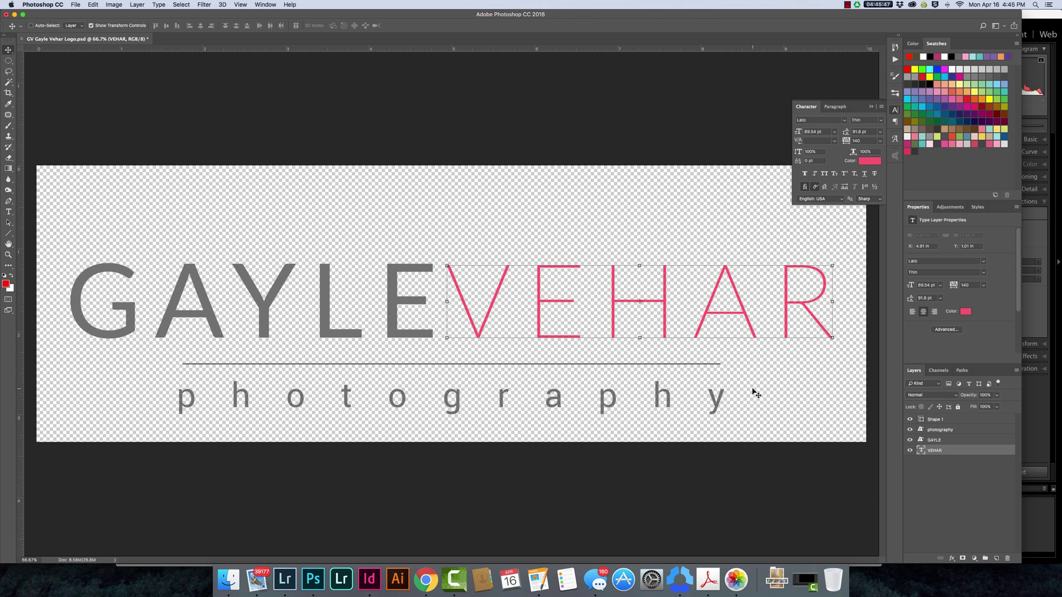
- Combine the logo's text and line layers into one pixel layer
key(super+j)
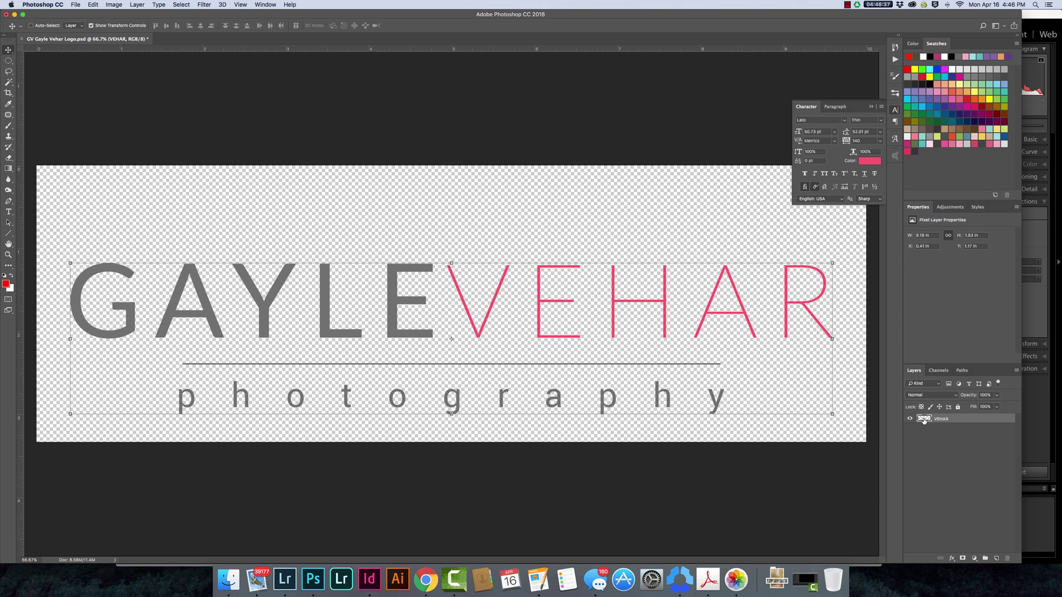
- Load the logo's pixels as a selection, fill them with white, then deselect
key(super)
super+click(925, 419)
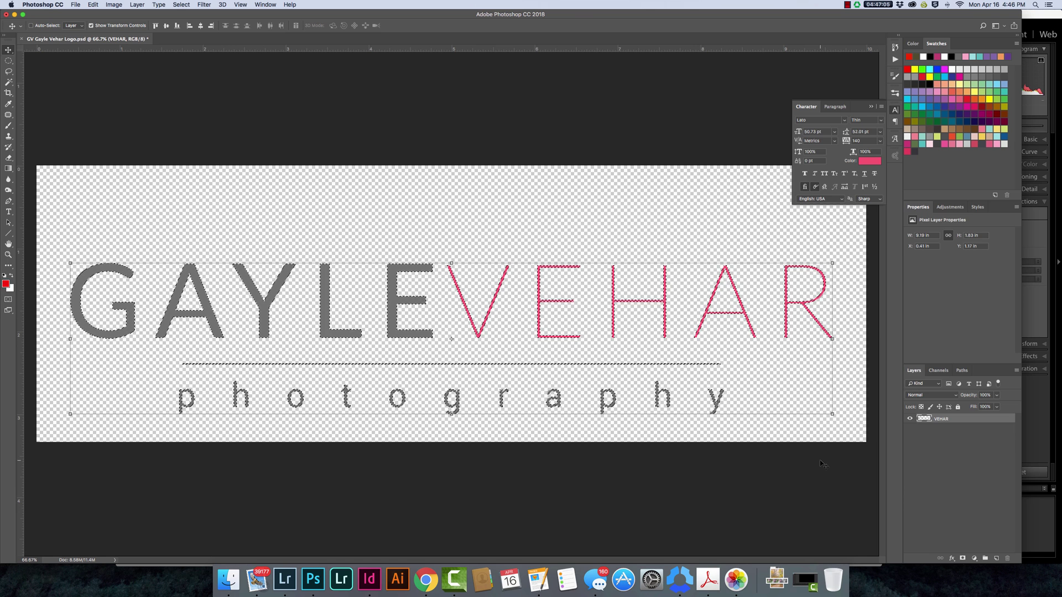
key(x)
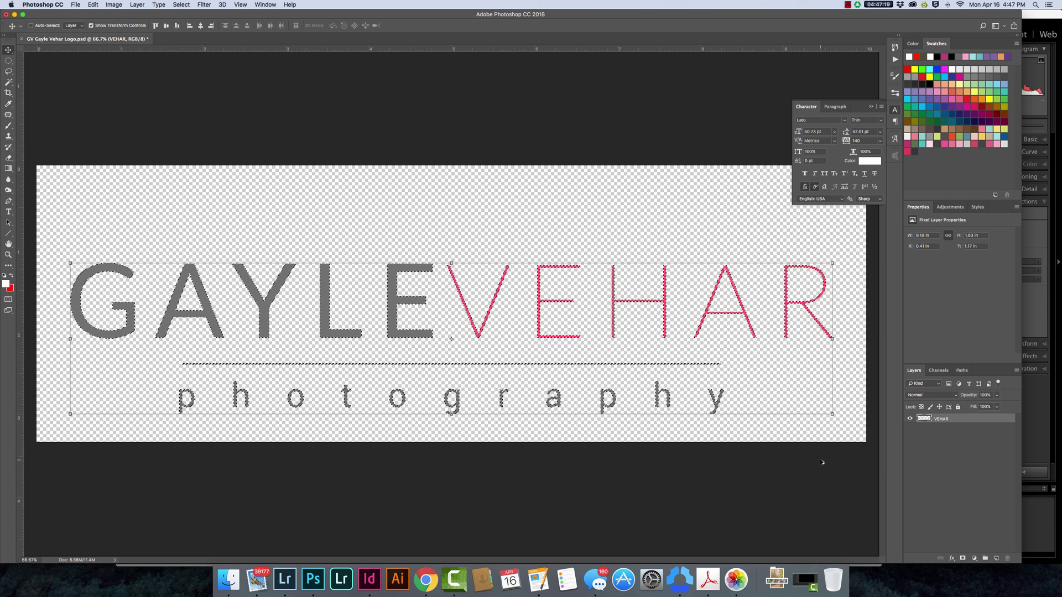
key(alt+BackSpace)
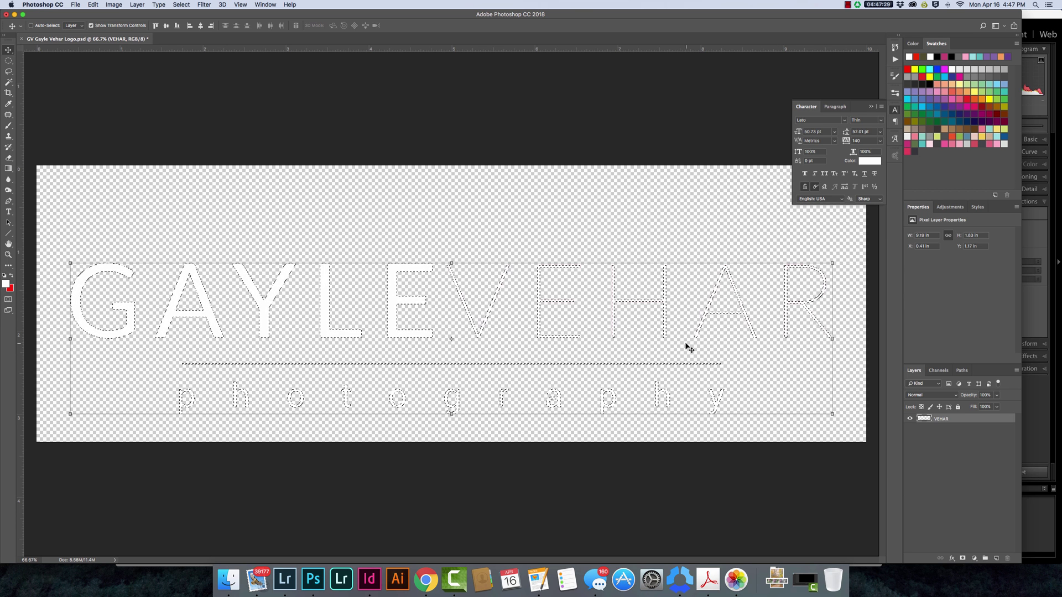
key(super+d)
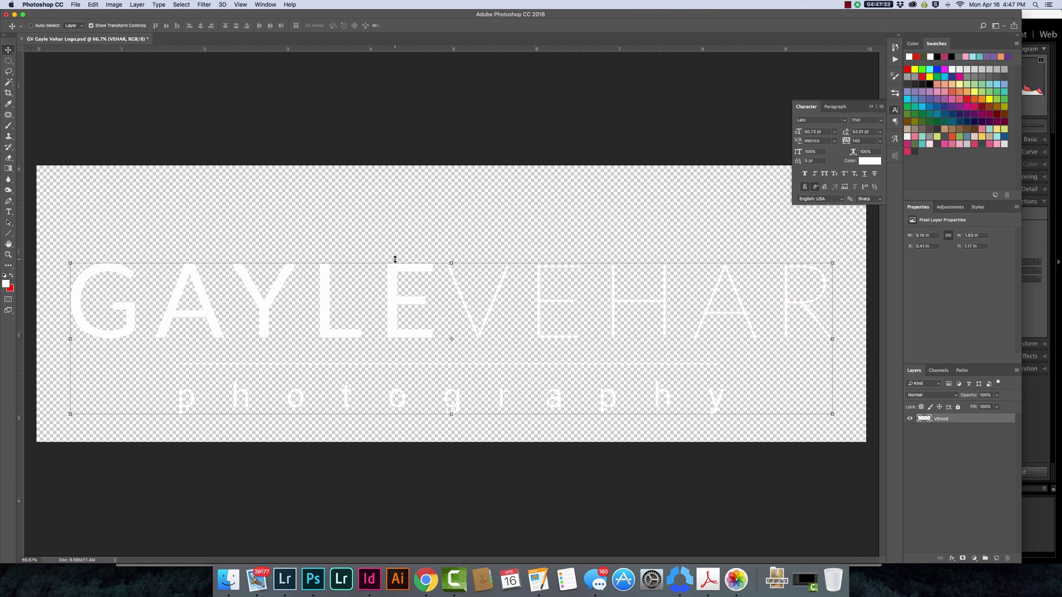
- Save the white logo as a PNG copy with '_white' appended to its file name
key(super+s)
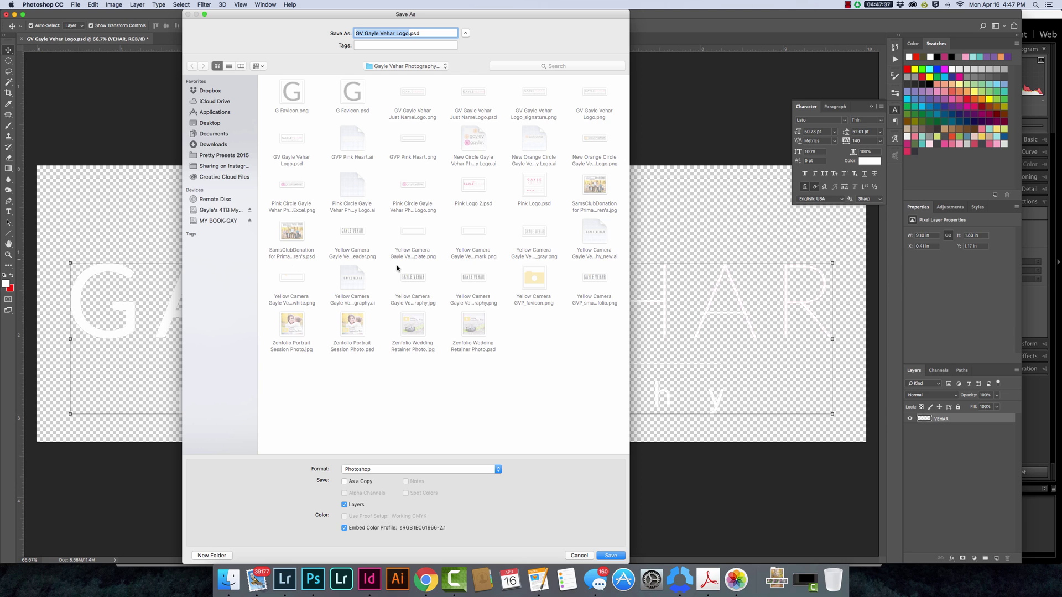
click(410, 34)
text(_white)
click(499, 469)
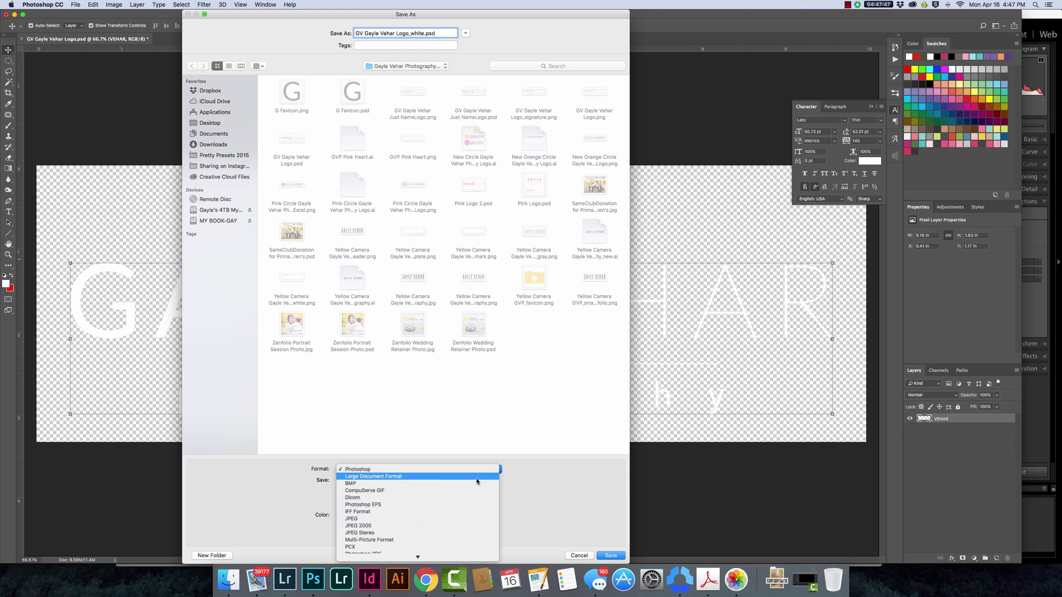
scroll(431, 479, down, 3)
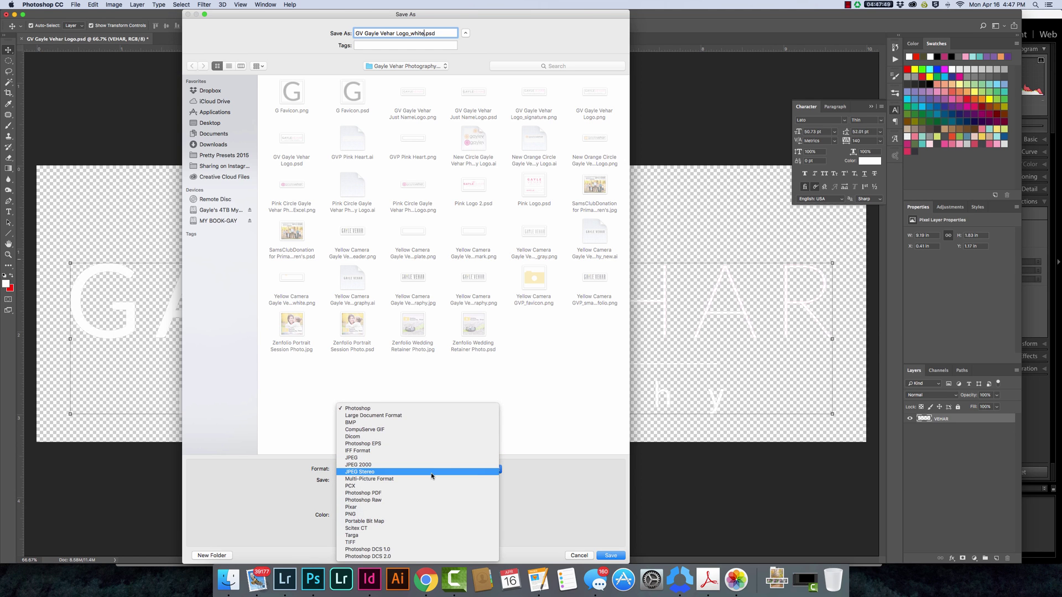
click(373, 514)
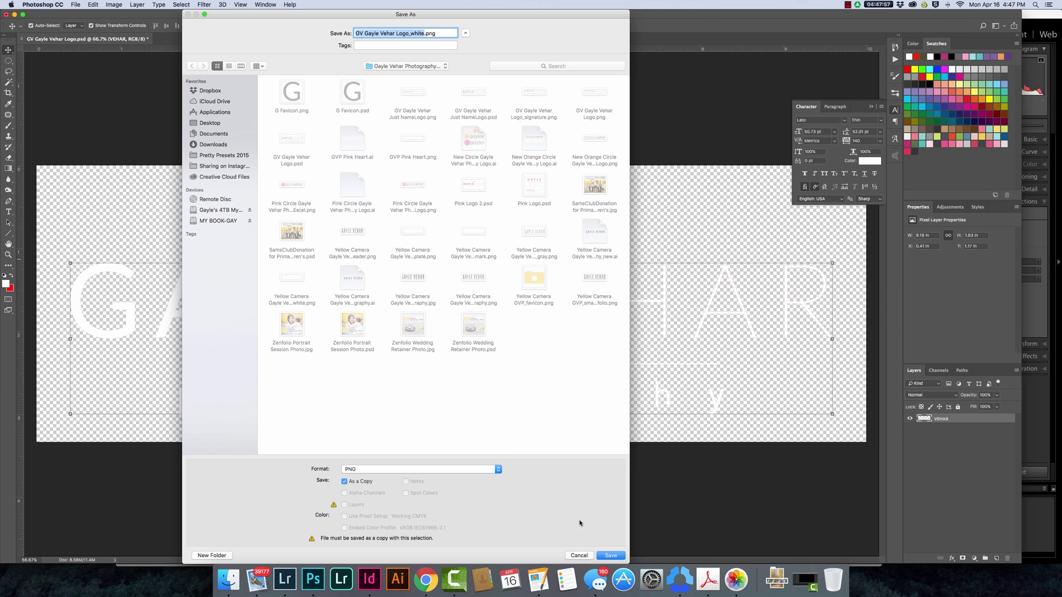
click(611, 556)
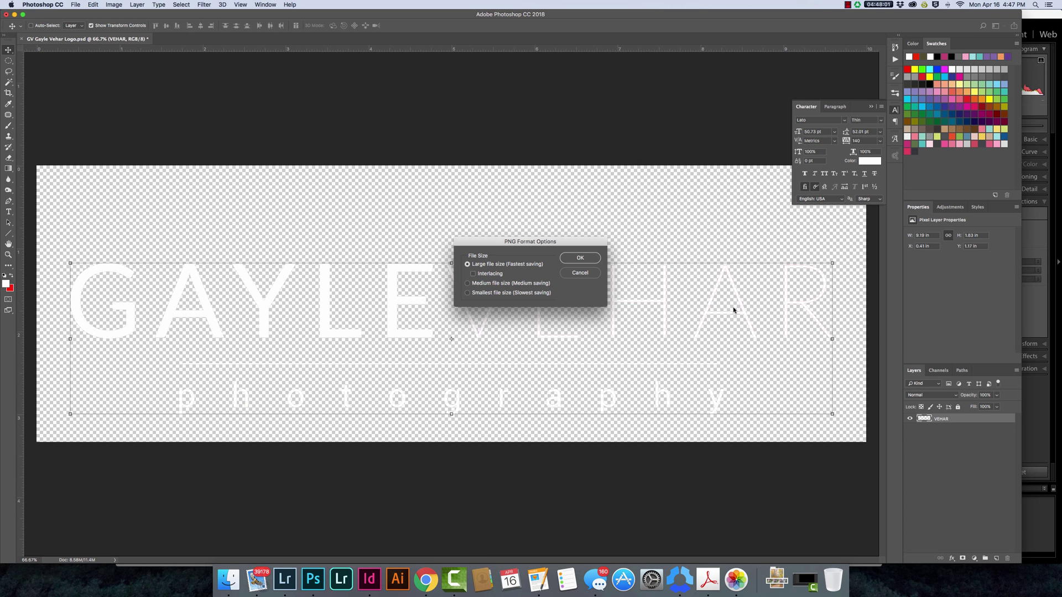
key(Return)
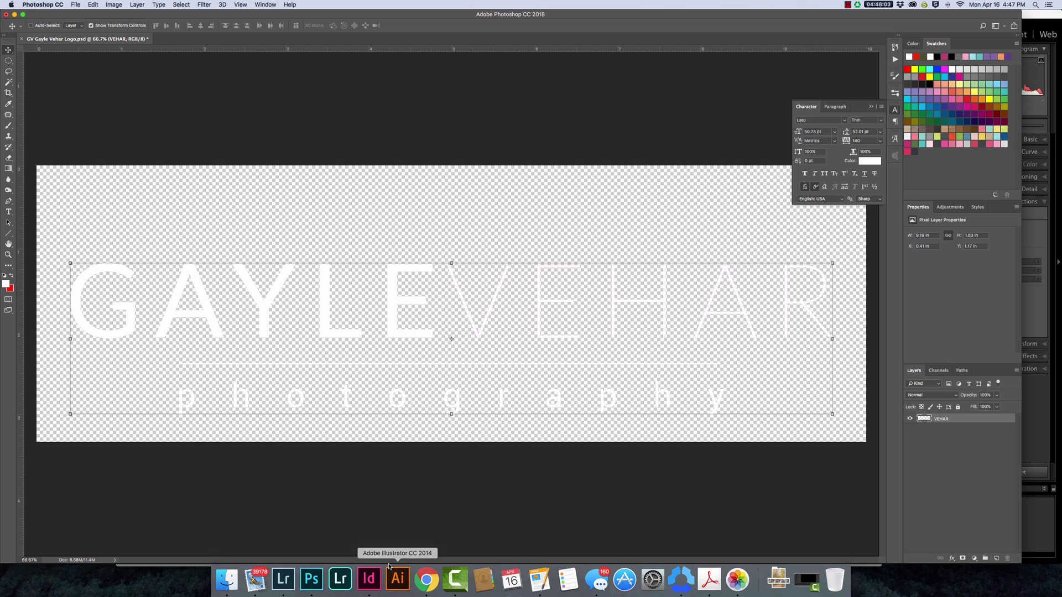
- Switch Lightroom's watermark to Graphic style using the white logo PNG from the logo folder
click(286, 577)
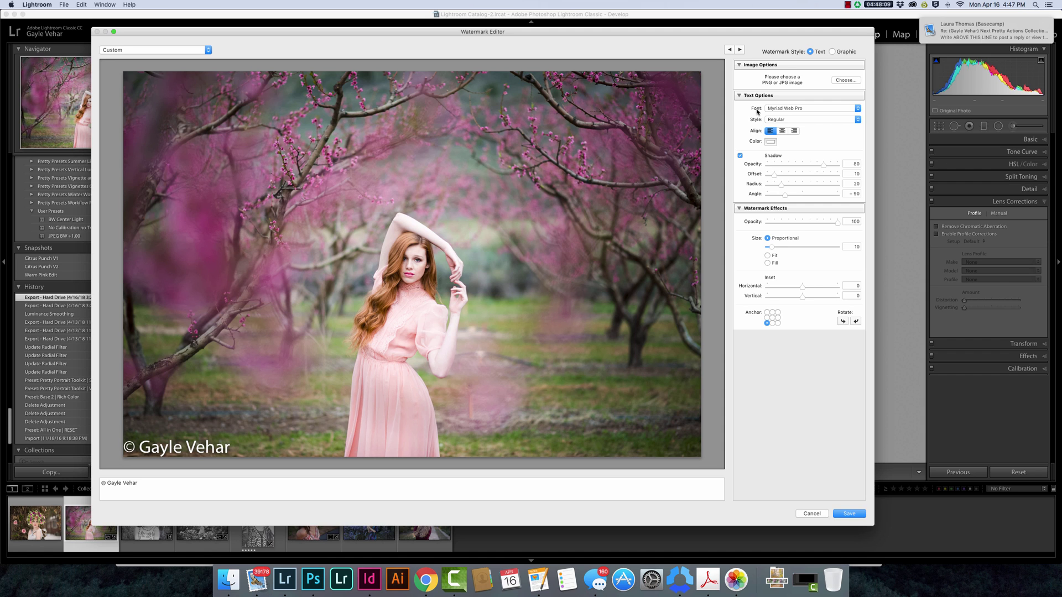
click(832, 52)
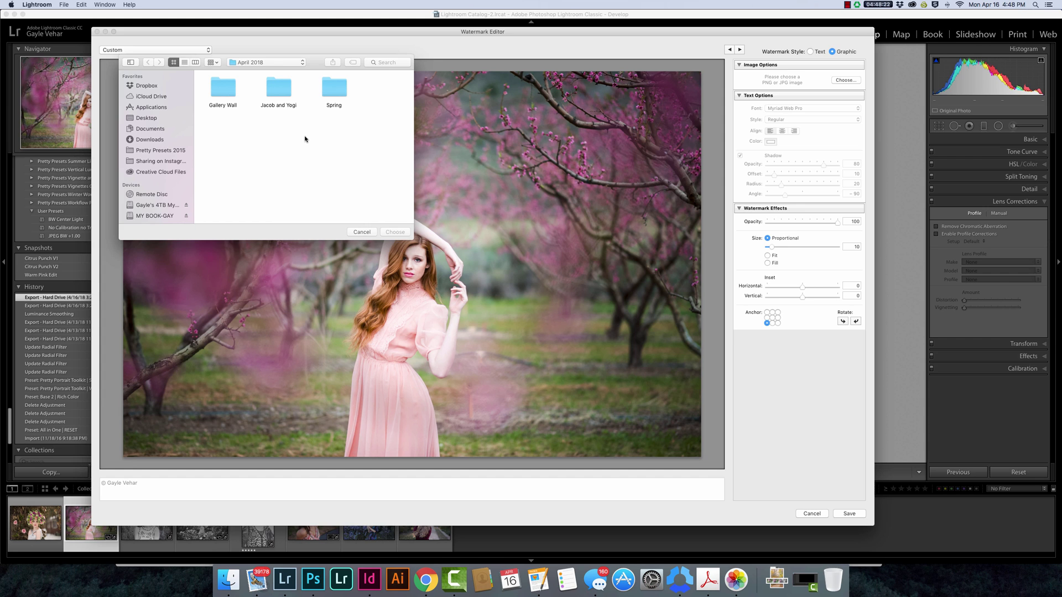
click(280, 63)
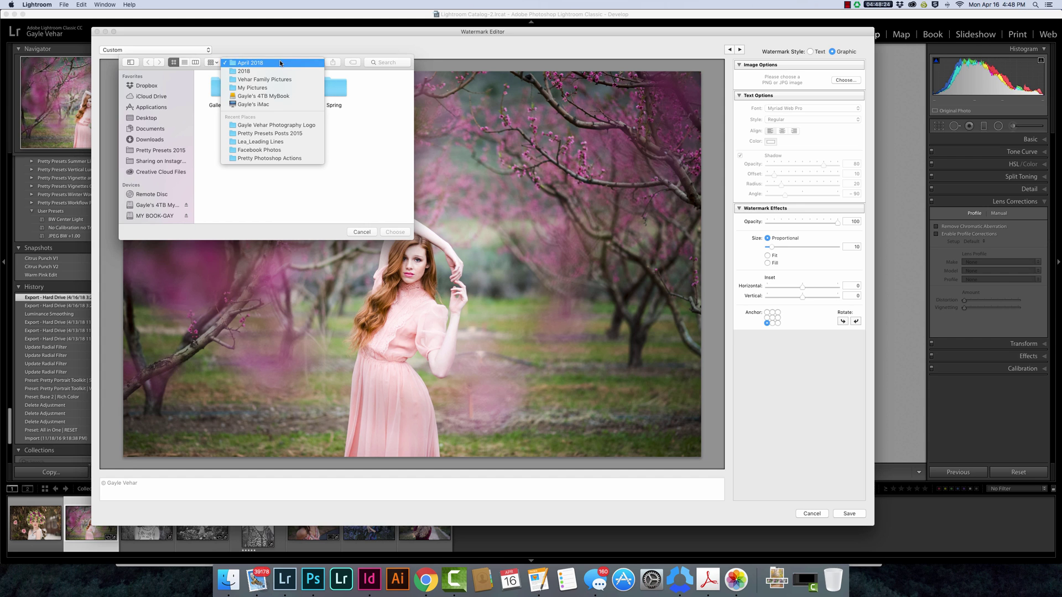
click(276, 125)
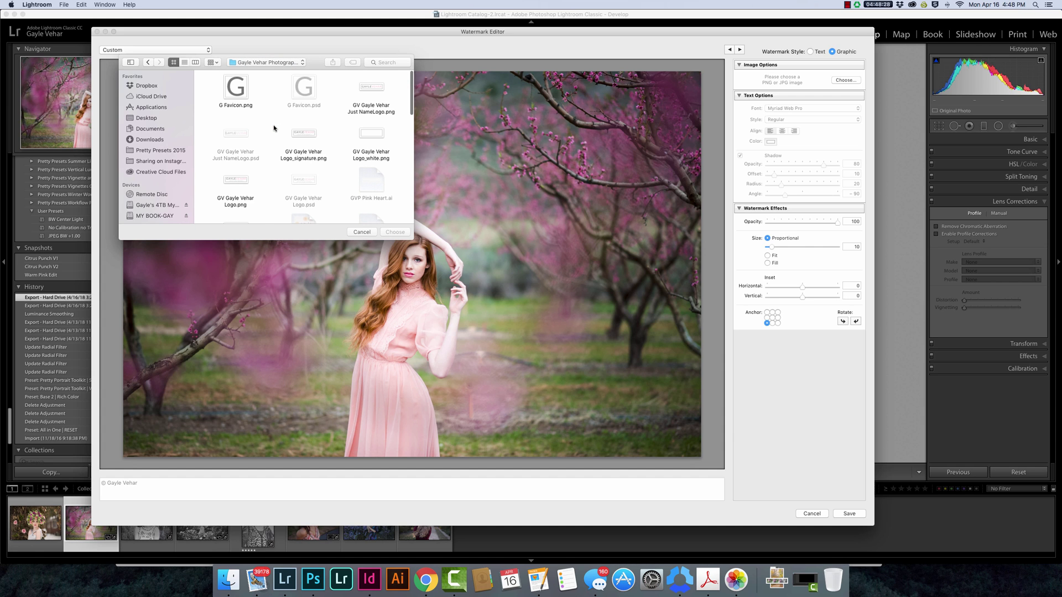
click(374, 137)
click(394, 235)
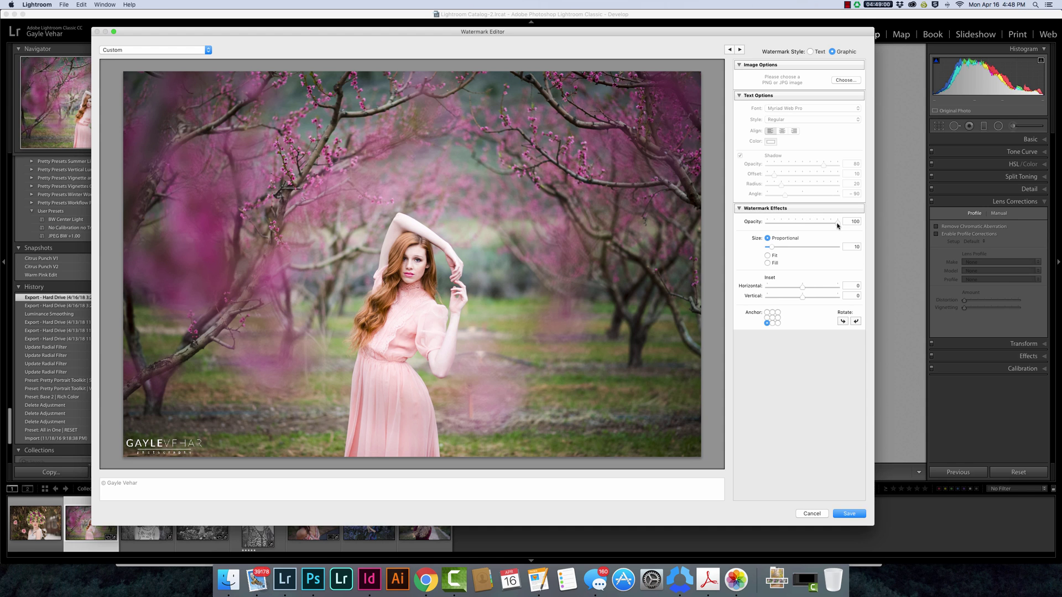
- Lower the watermark opacity to 71 and raise its size to 17
drag(838, 224, 817, 225)
mouse_move(772, 249)
mouse_down()
mouse_move(805, 248)
mouse_move(775, 250)
mouse_up()
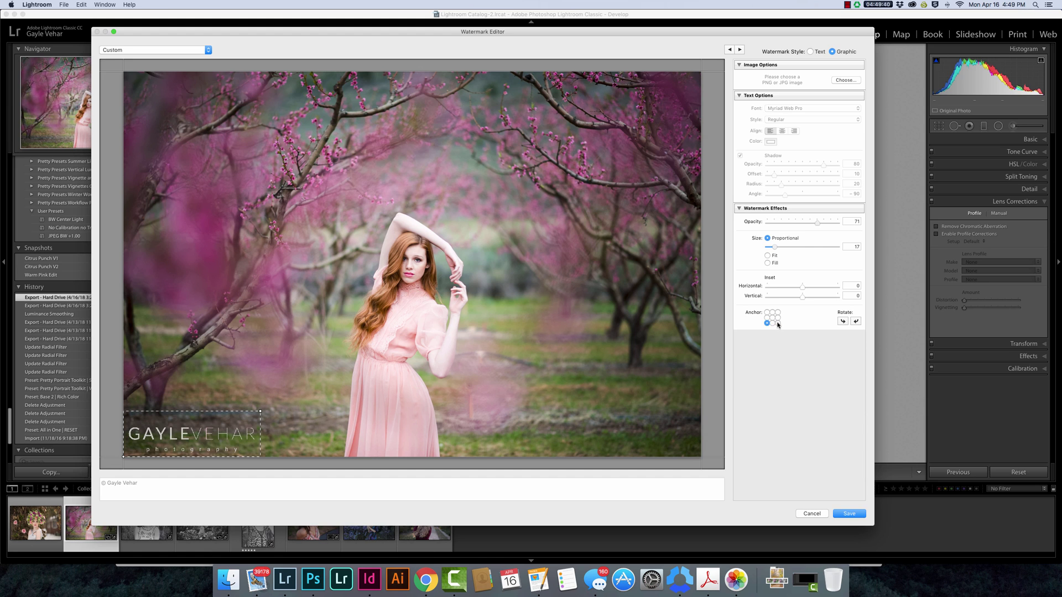
- Try bottom-right and centre anchors, settling the watermark on the bottom-centre anchor
click(778, 324)
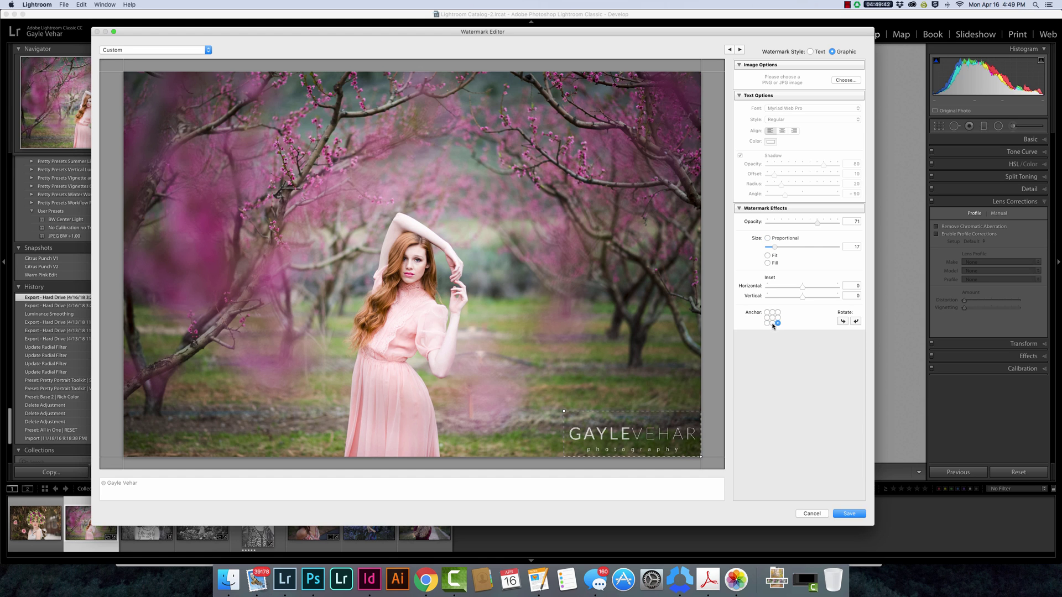
click(773, 324)
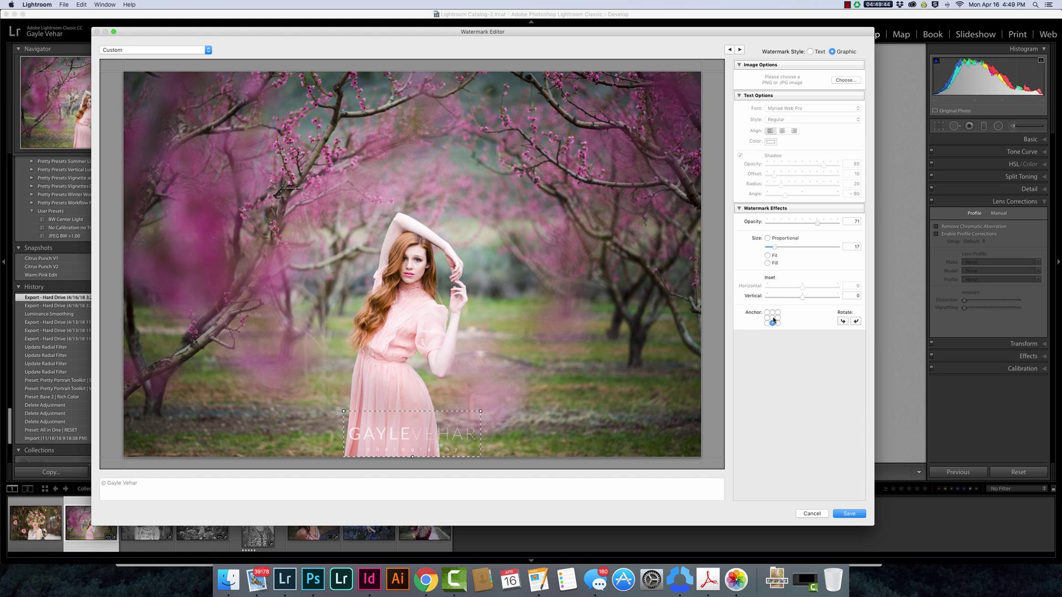
click(773, 319)
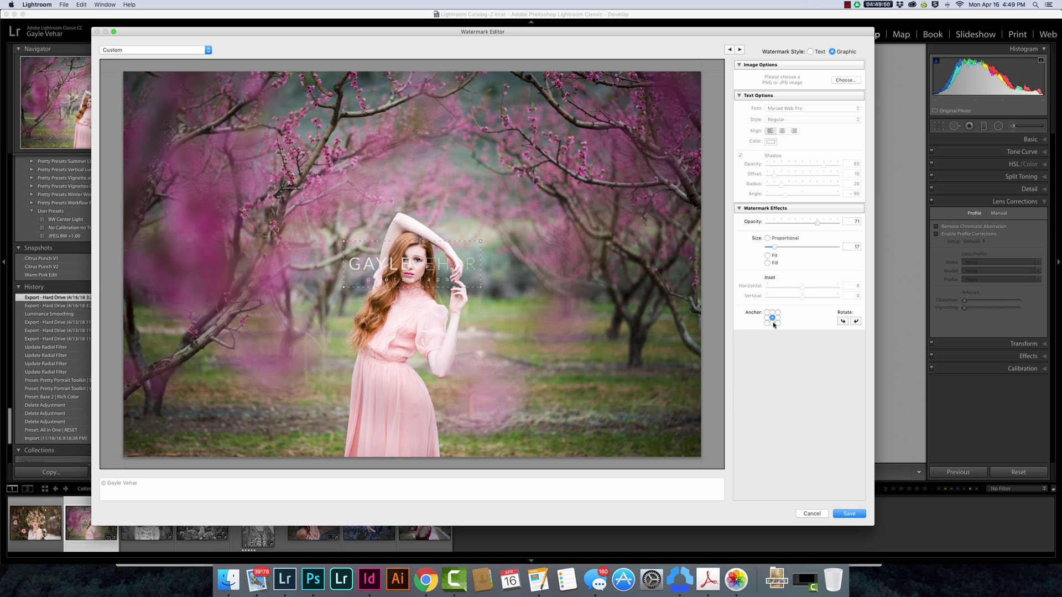
click(773, 323)
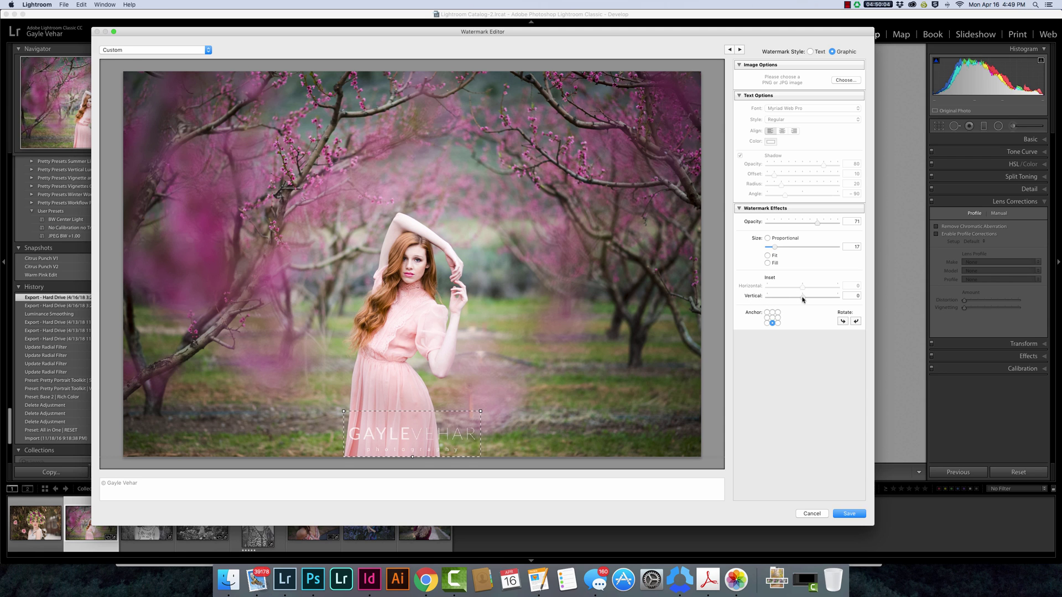
- Set the watermark size to 24 and a vertical inset of about 3
drag(802, 298, 826, 297)
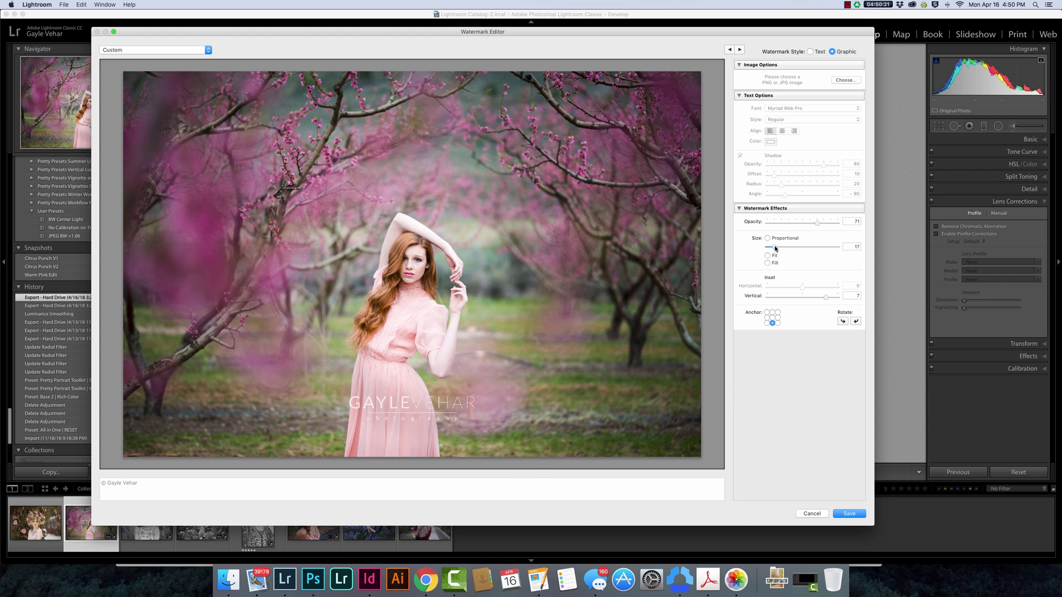
drag(775, 248, 780, 248)
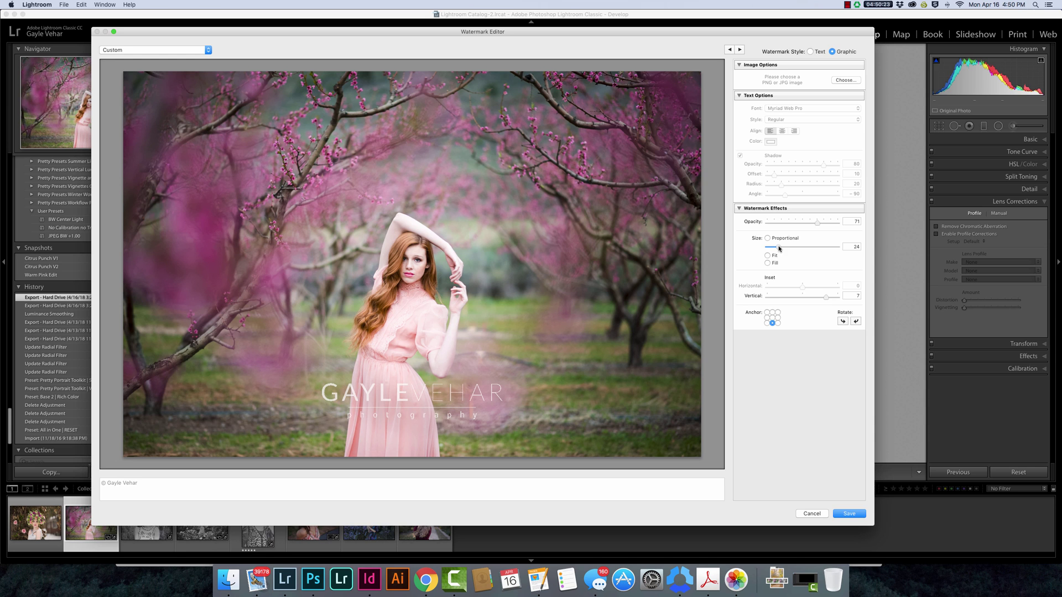
drag(825, 297, 810, 301)
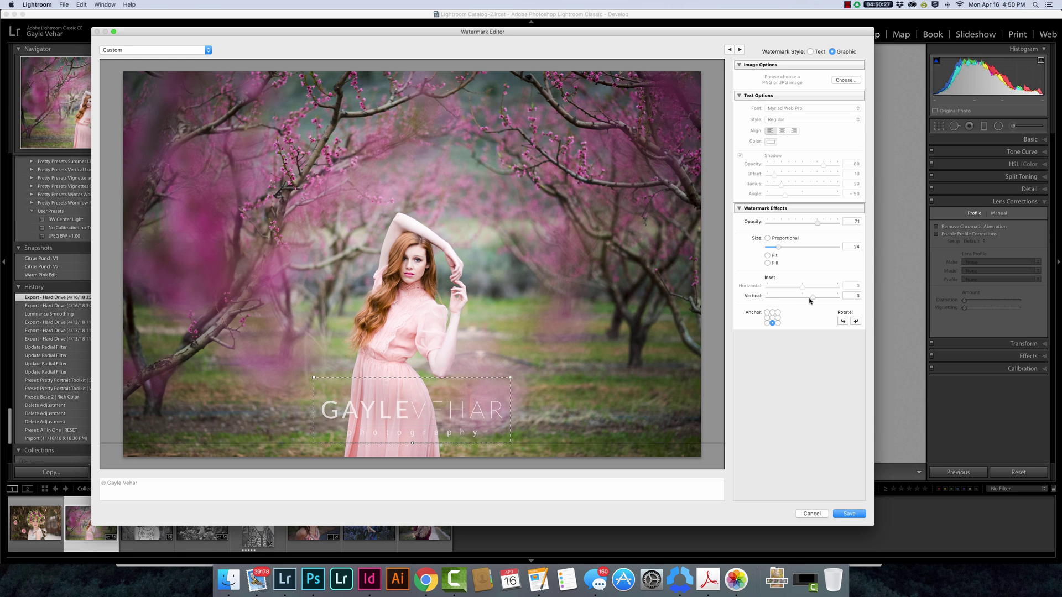
- Create a new watermark preset named with the photographer's name plus '_white'
click(850, 514)
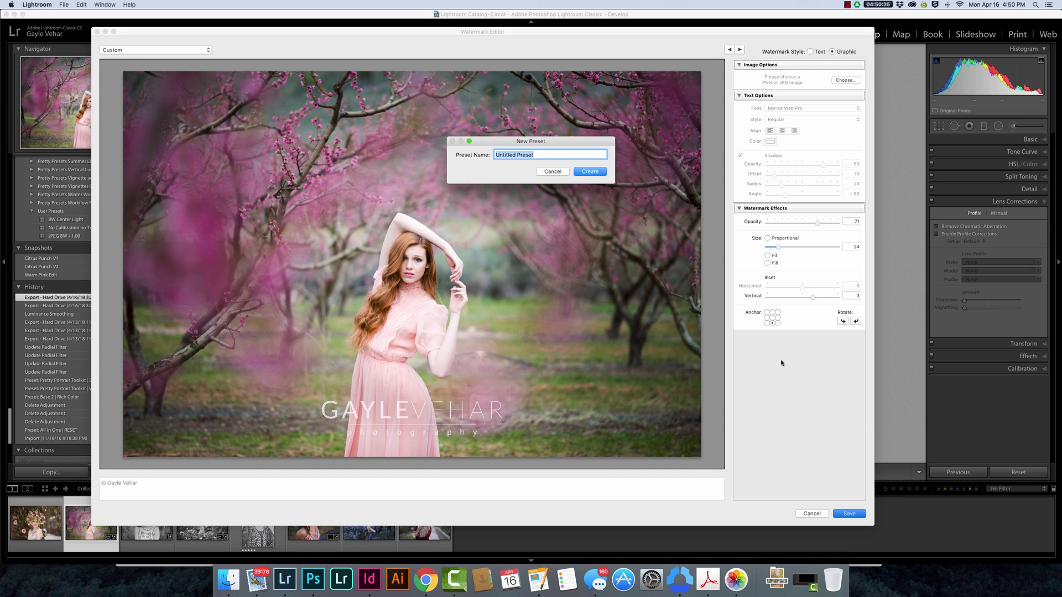
text(Gayle Vehar_white)
click(590, 172)
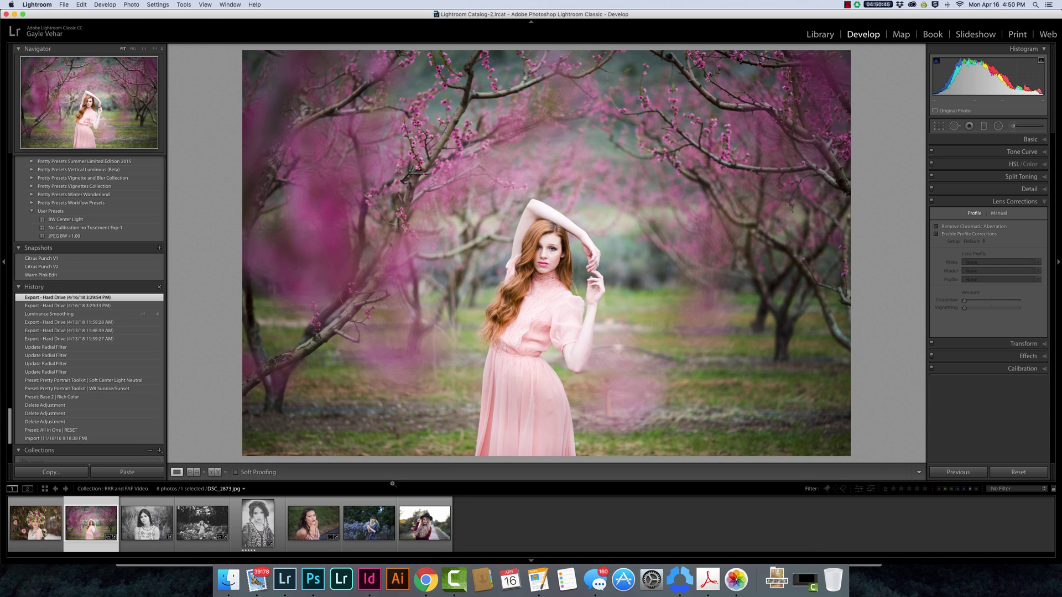
- In the orchard portrait's export settings, set Watermark to the new white logo preset
right_click(84, 525)
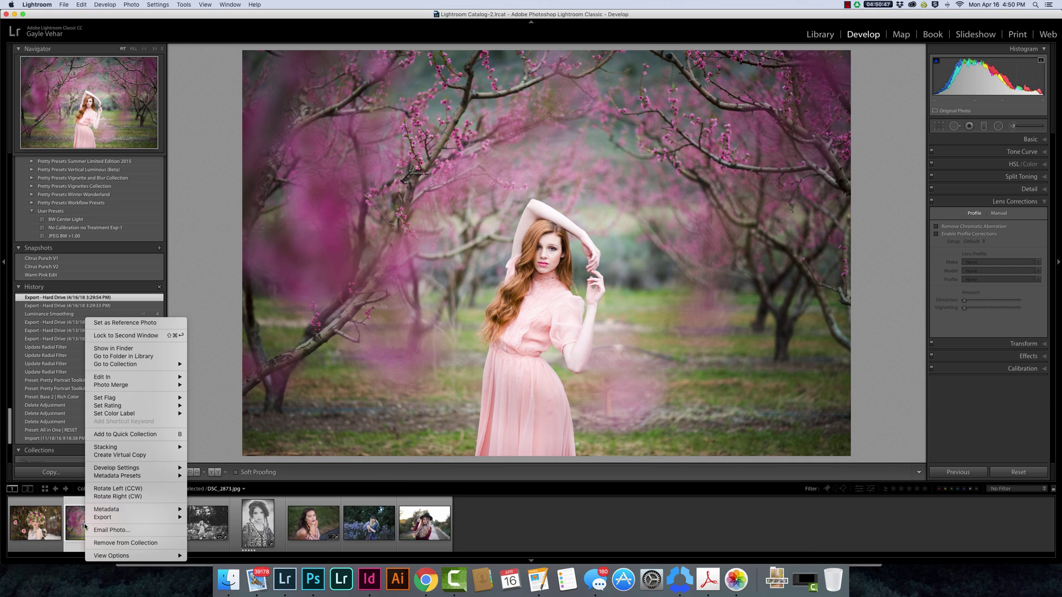
mouse_move(100, 519)
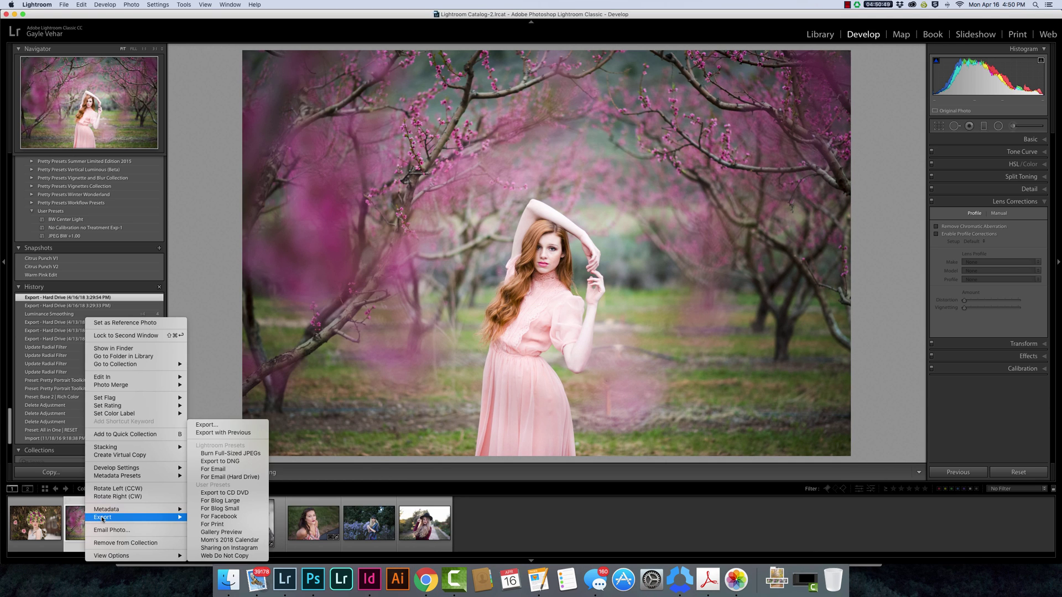
click(218, 425)
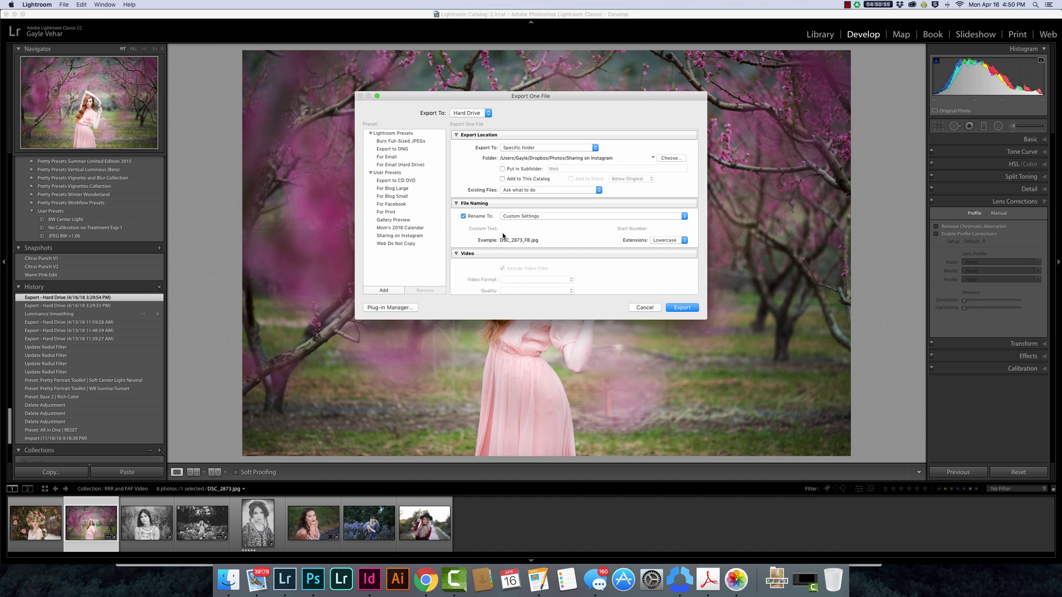
scroll(505, 232, down, 5)
scroll(503, 235, down, 5)
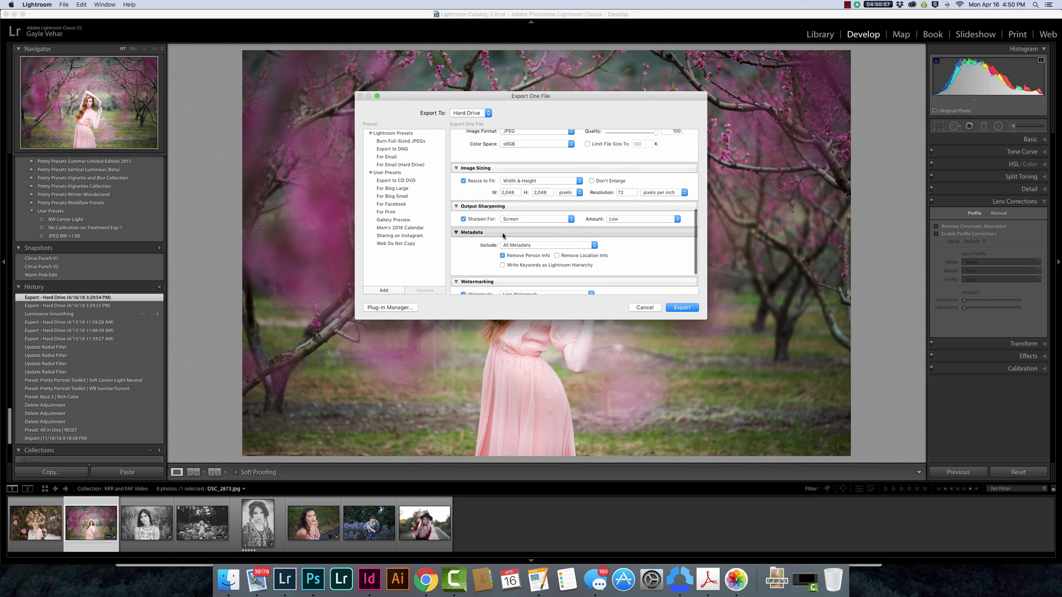
scroll(503, 235, down, 3)
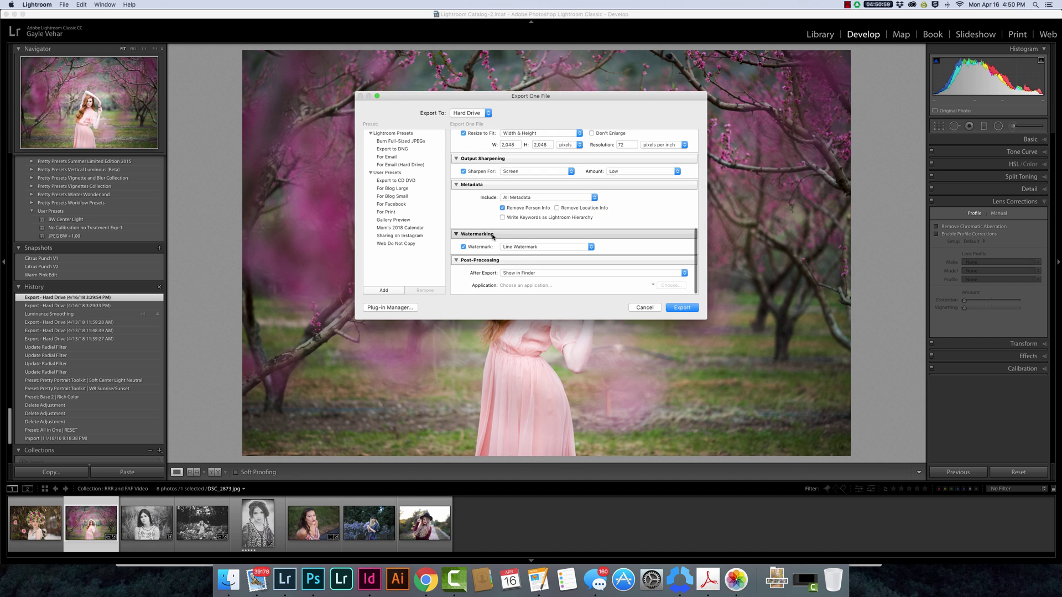
click(591, 250)
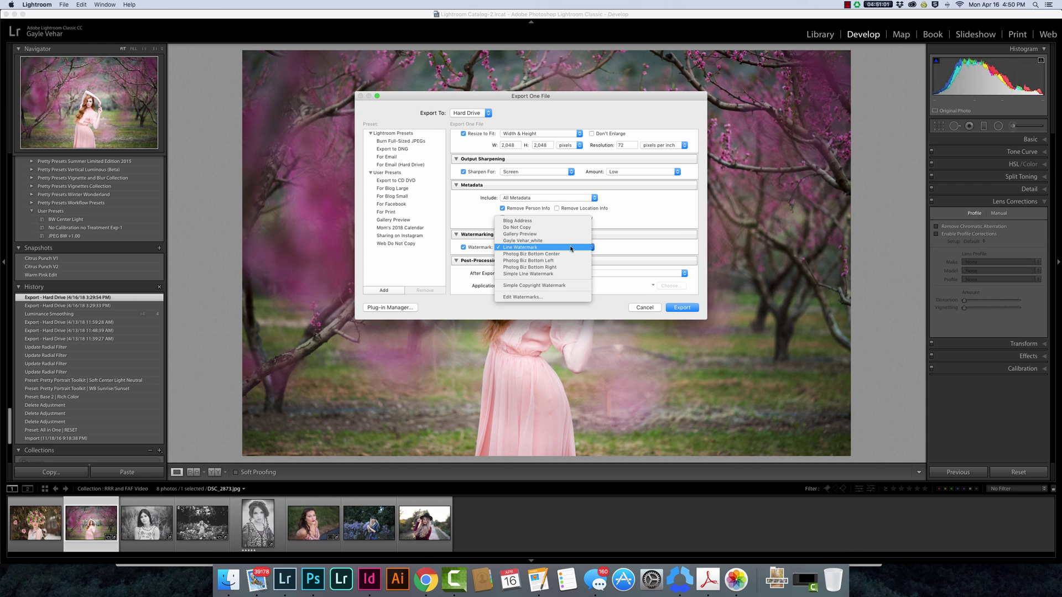
click(535, 241)
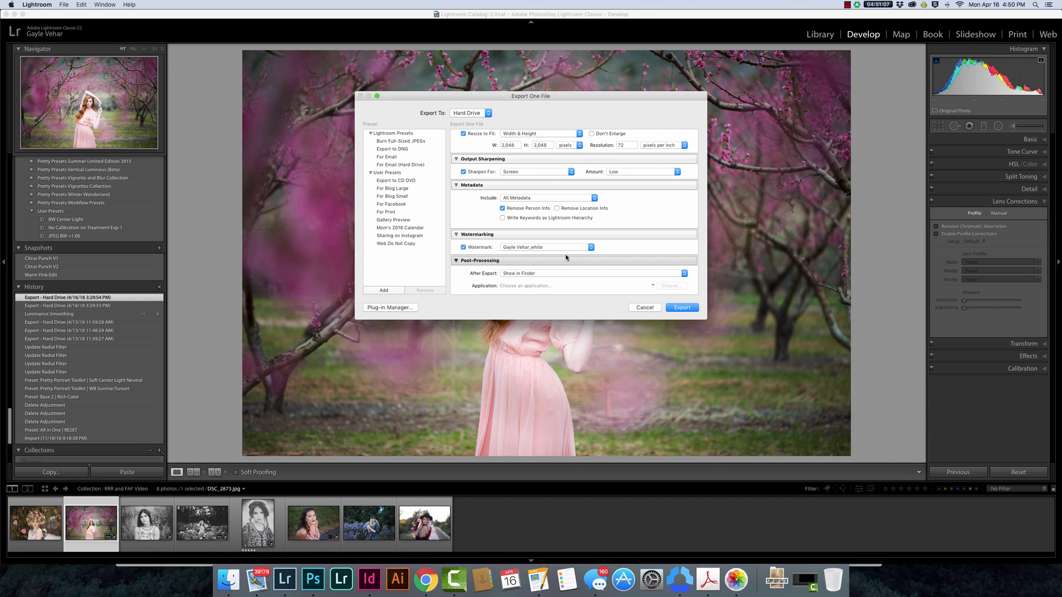
- Export it as the uniquely named copy DSC_2873_FB-3.jpg and open it in Photoshop
click(684, 309)
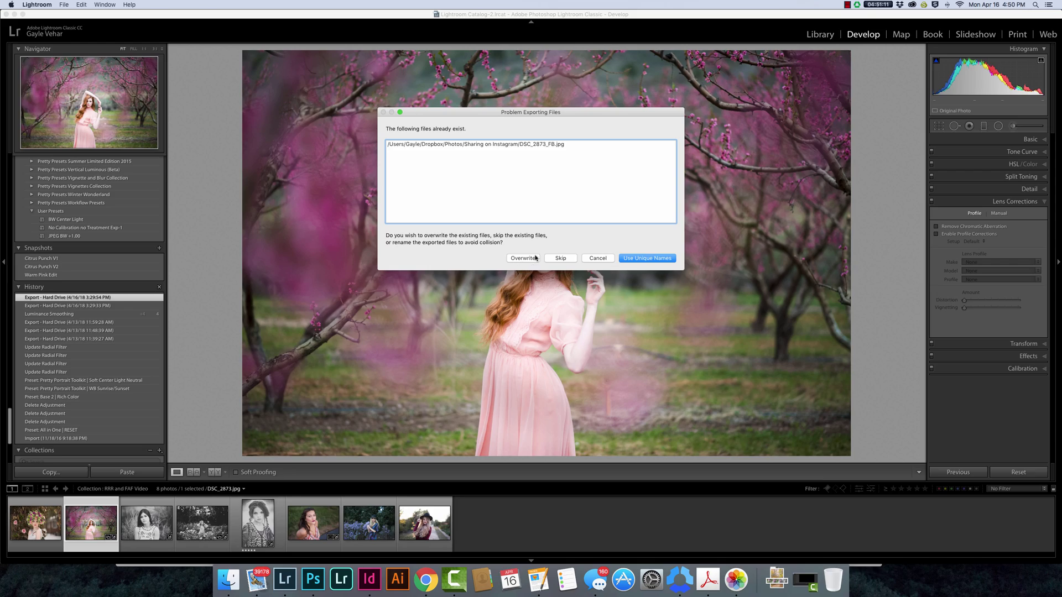
click(648, 261)
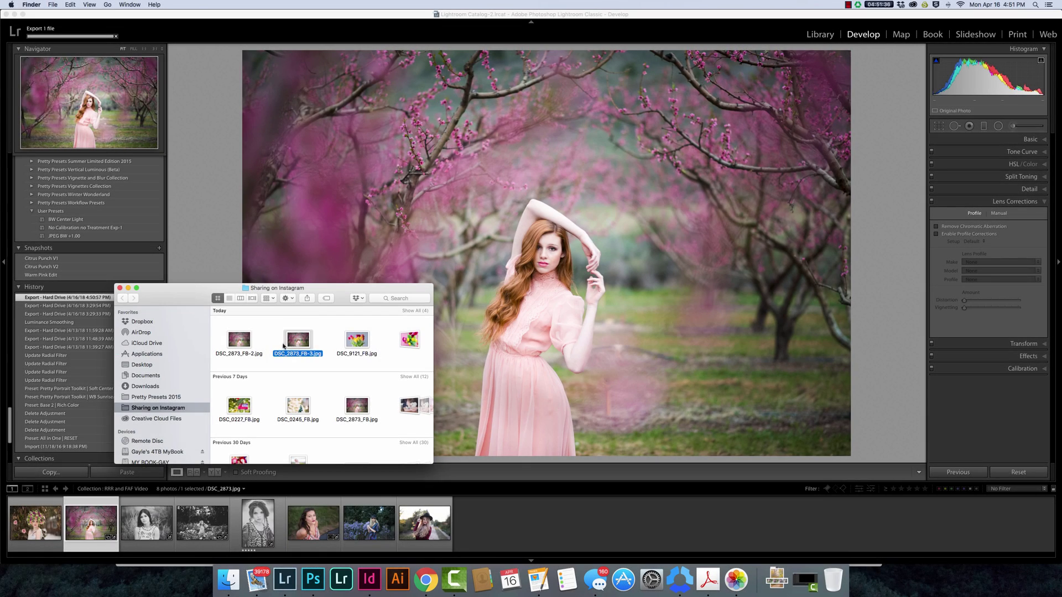
drag(299, 341, 314, 576)
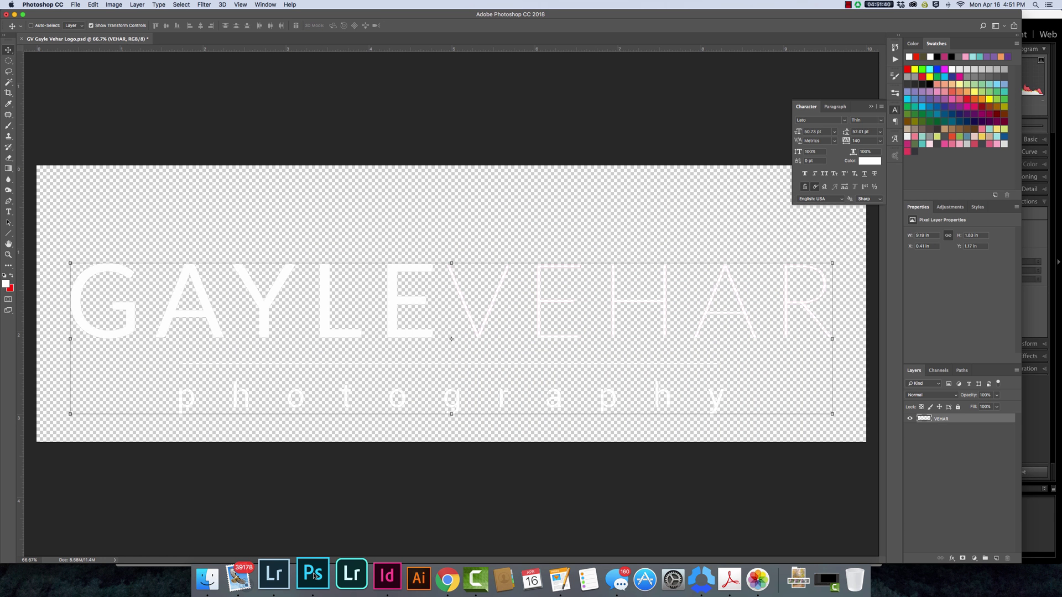